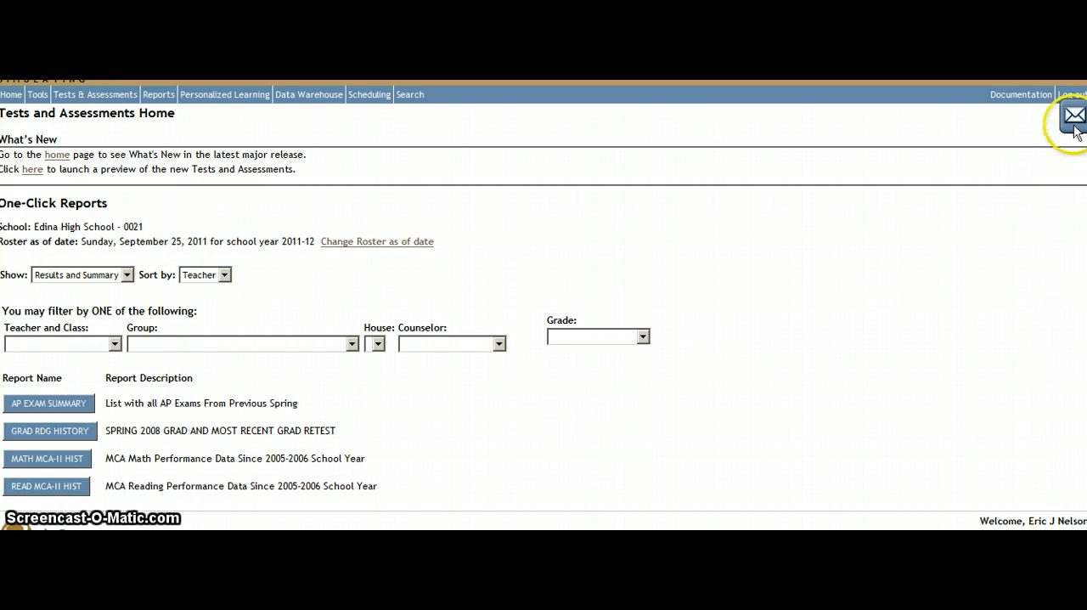
Start a new message addressed to parents only, with students deselected as recipients
click(1075, 117)
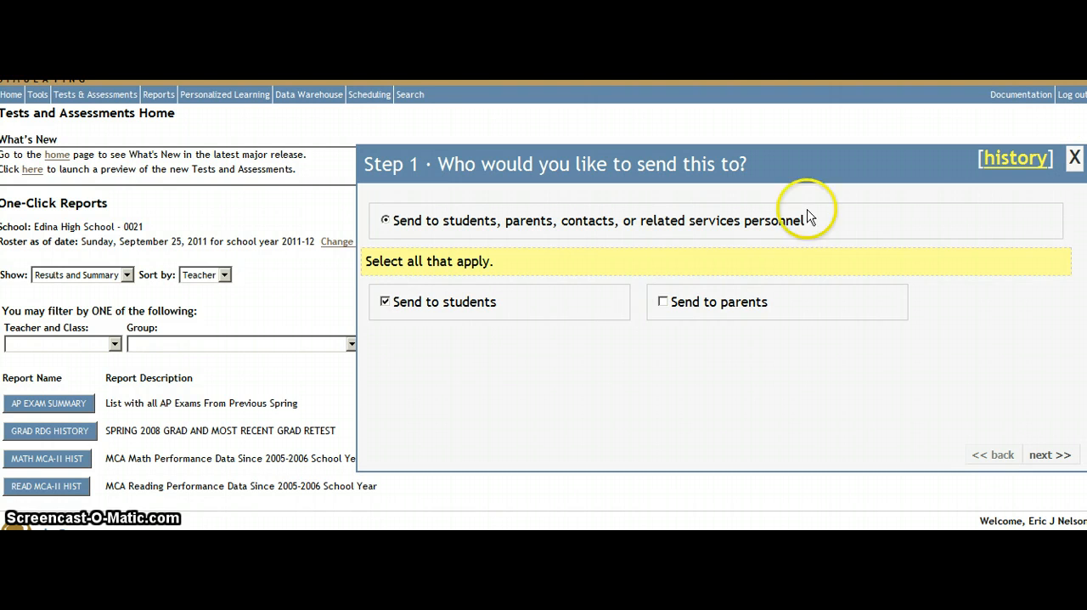
click(385, 312)
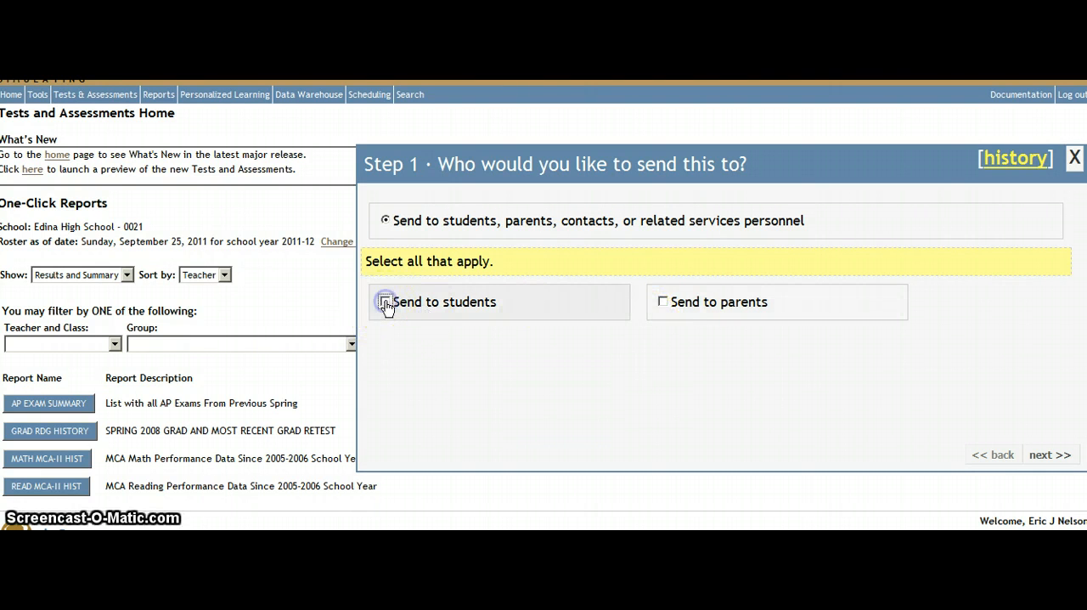
click(663, 303)
click(1047, 453)
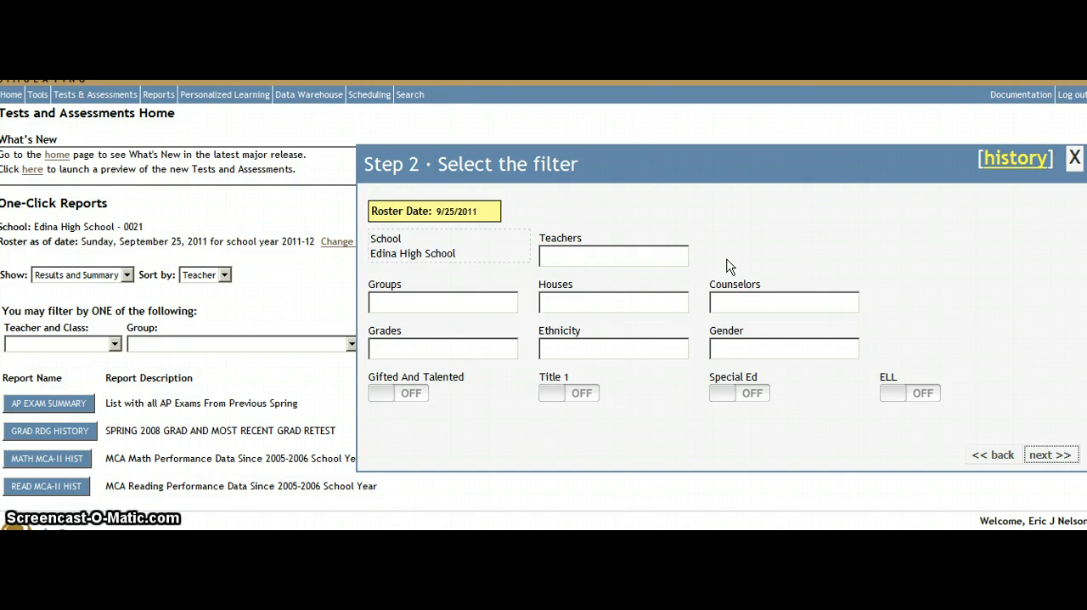
Address the entire group without any filters and choose Both Email And SchoolView as the communication method
click(1050, 455)
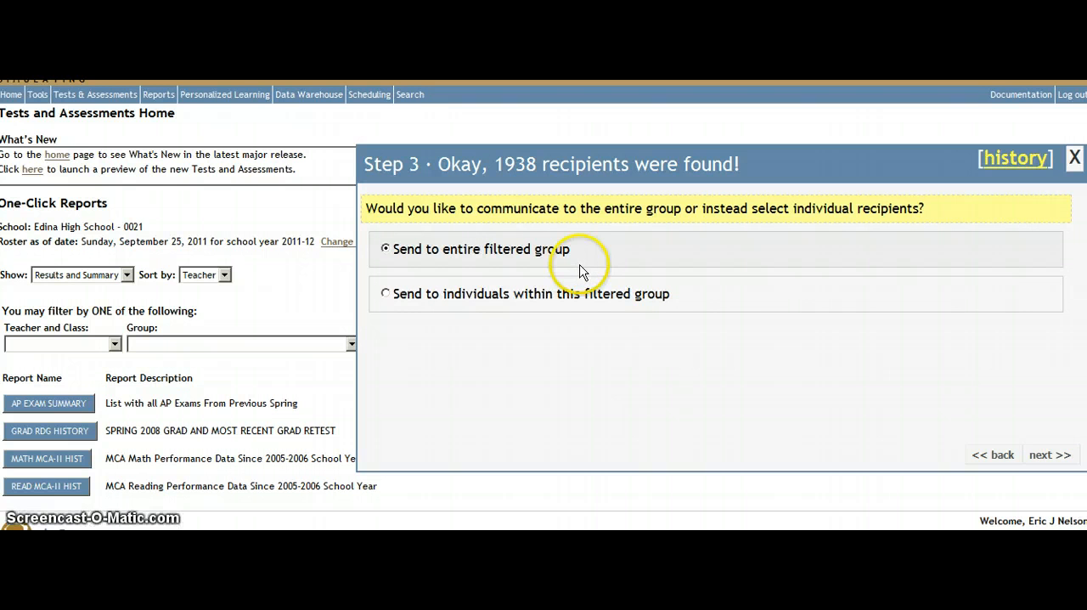
click(1044, 457)
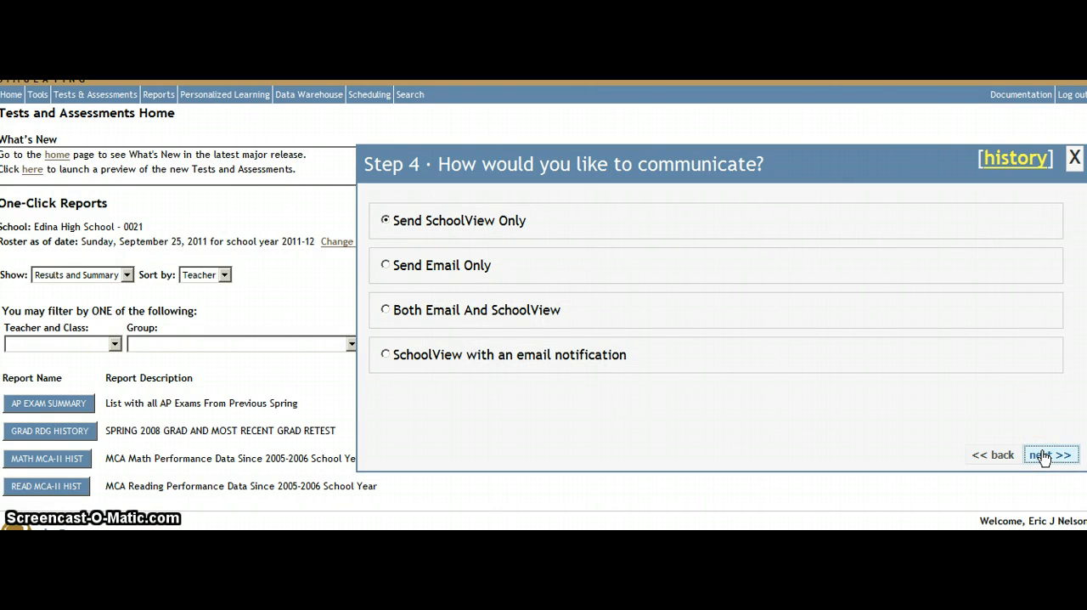
click(386, 310)
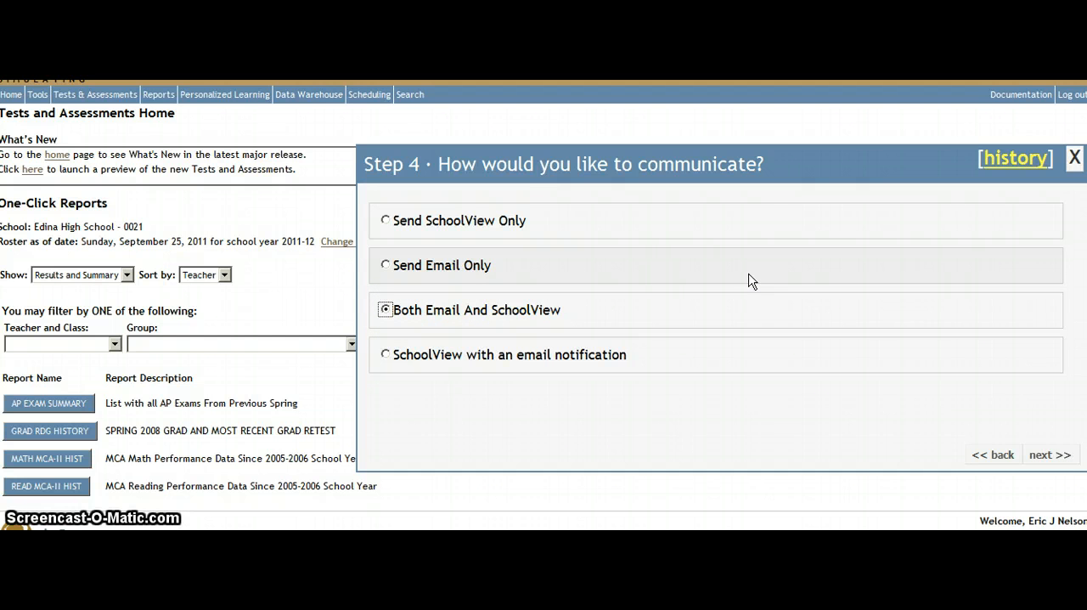
click(1050, 455)
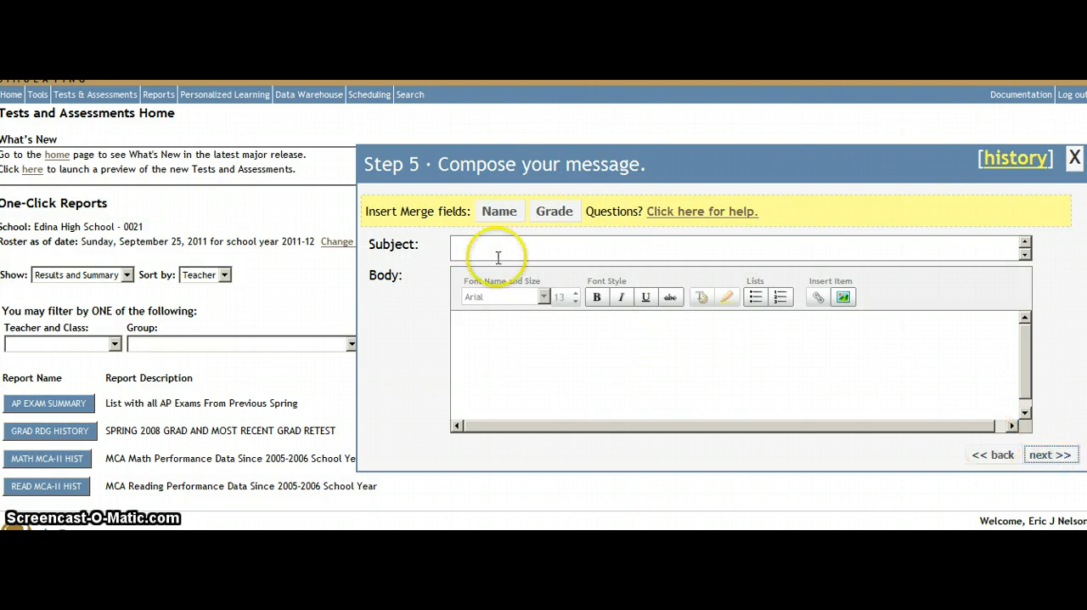
Enter "Sample Announcement" as the message subject
click(496, 251)
text(S)
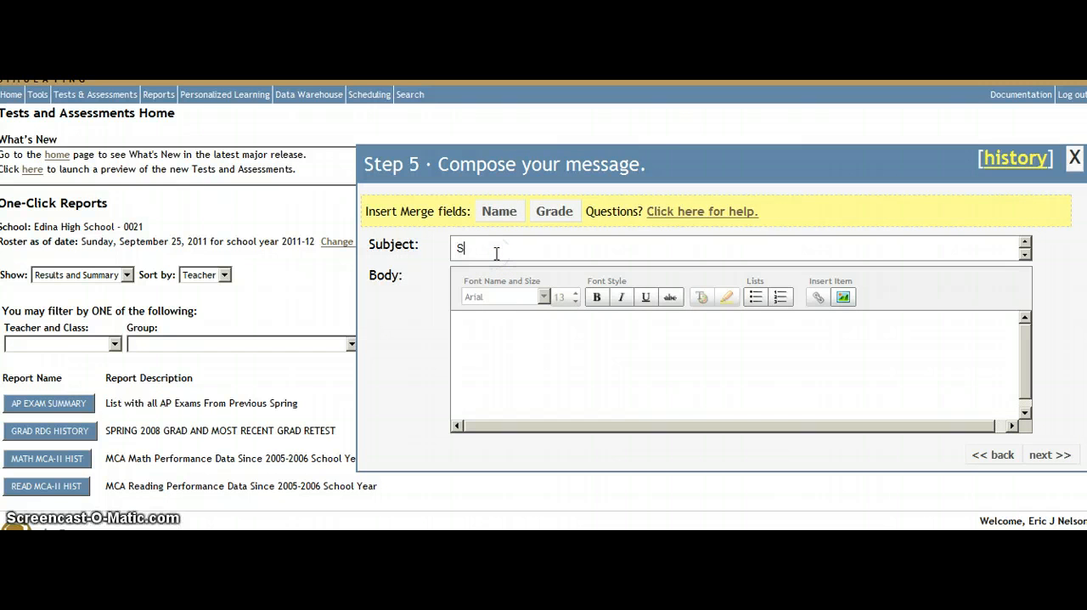
text(ample Announcement)
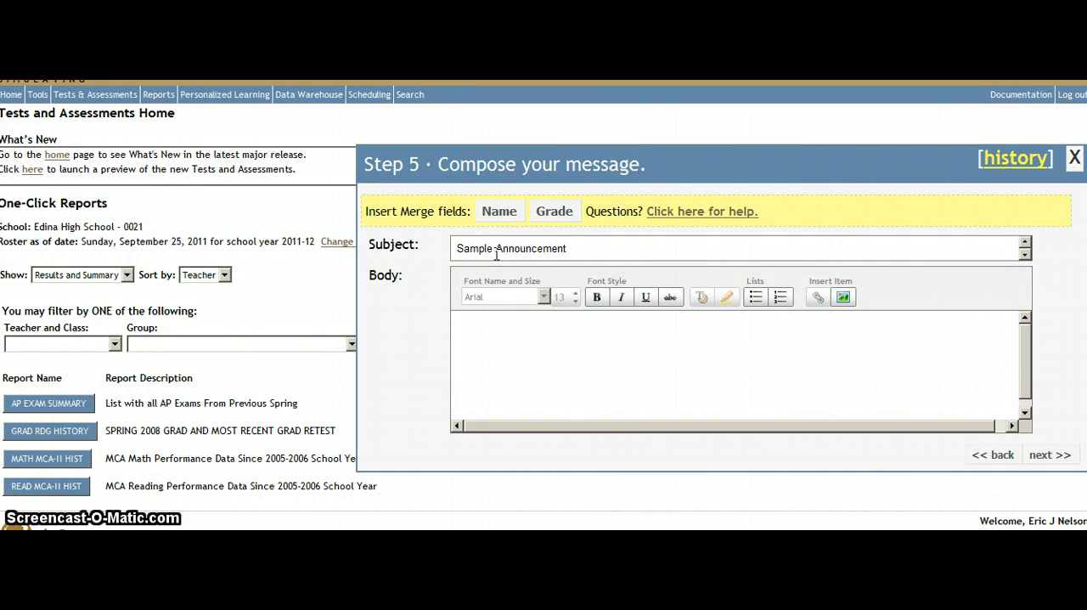
Begin the message body with "To the Parents/Guardians of:" followed by the Name merge field
click(486, 335)
text(To the parent)
key(BackSpace)
key(BackSpace)
key(BackSpace)
key(BackSpace)
text(ians o)
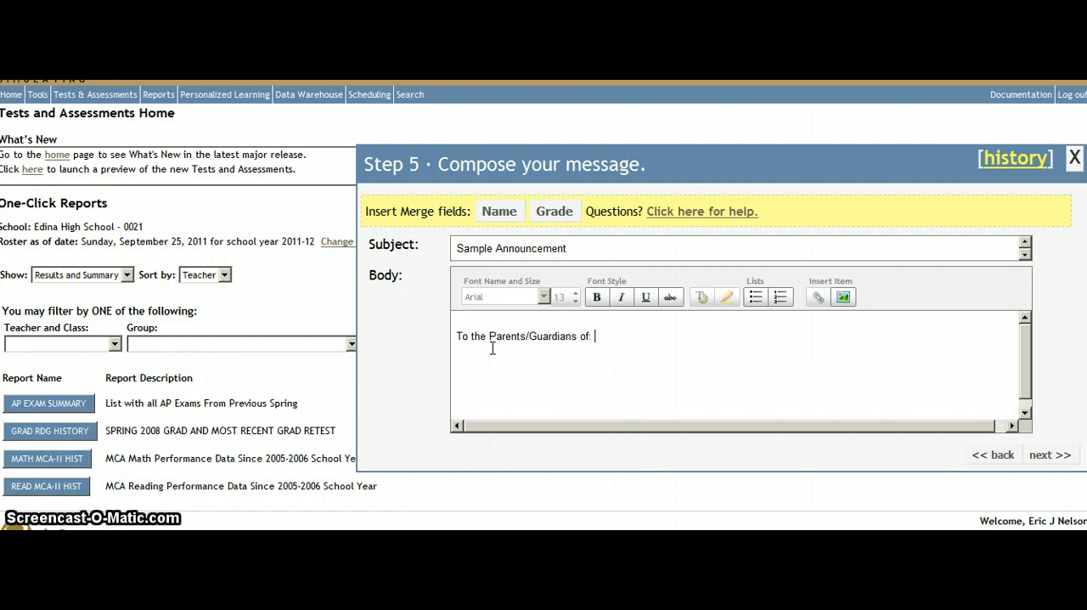
text(f:)
click(500, 211)
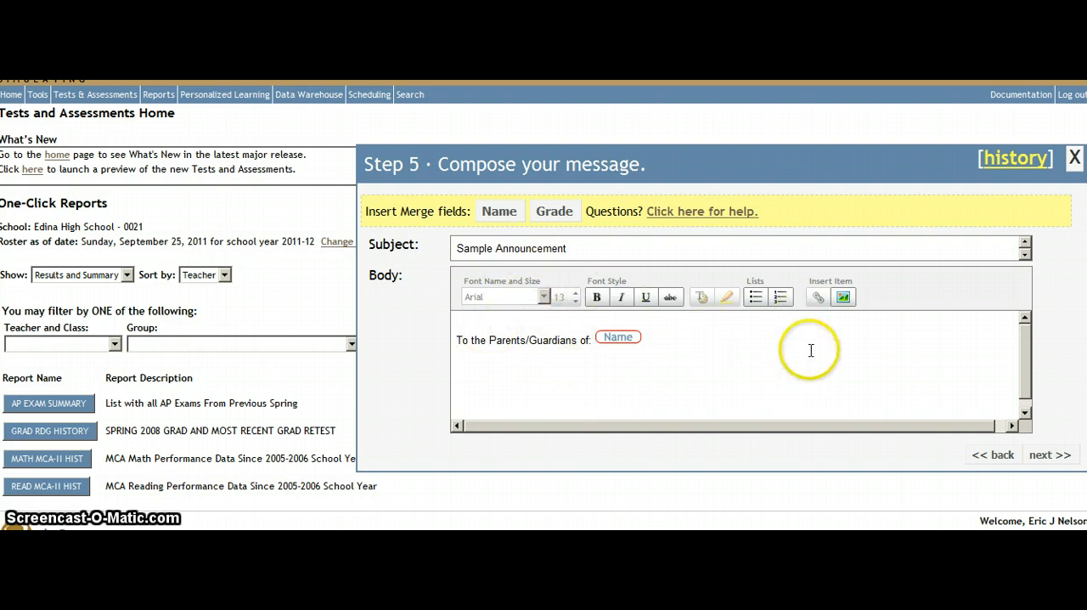
Copy the Homecoming Game reminder text and stadium photo from the Sample Announcement document into the message body below the greeting
drag(472, 341, 526, 344)
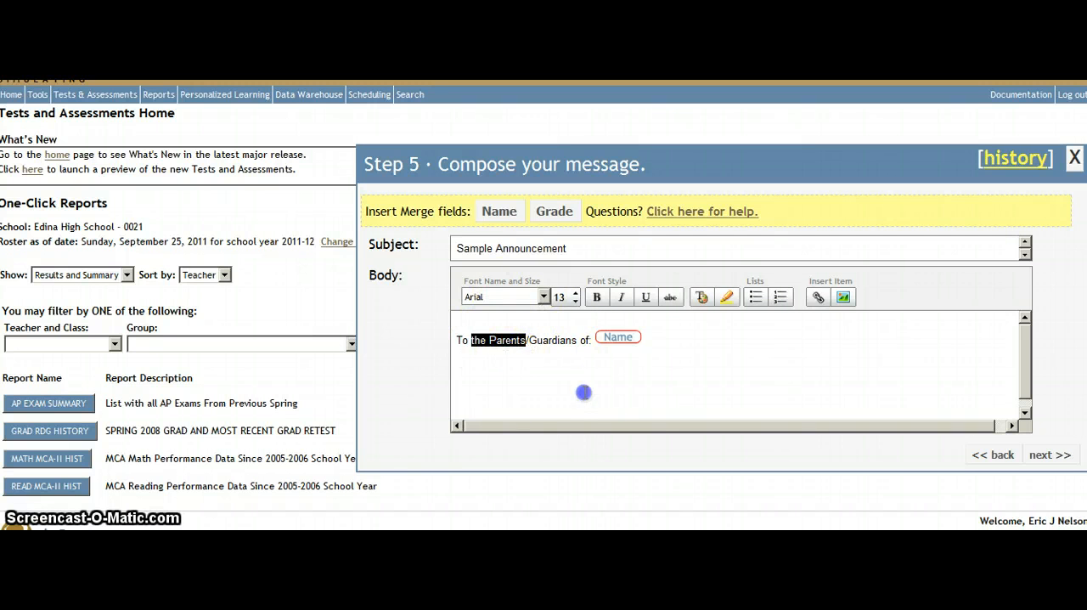
click(583, 392)
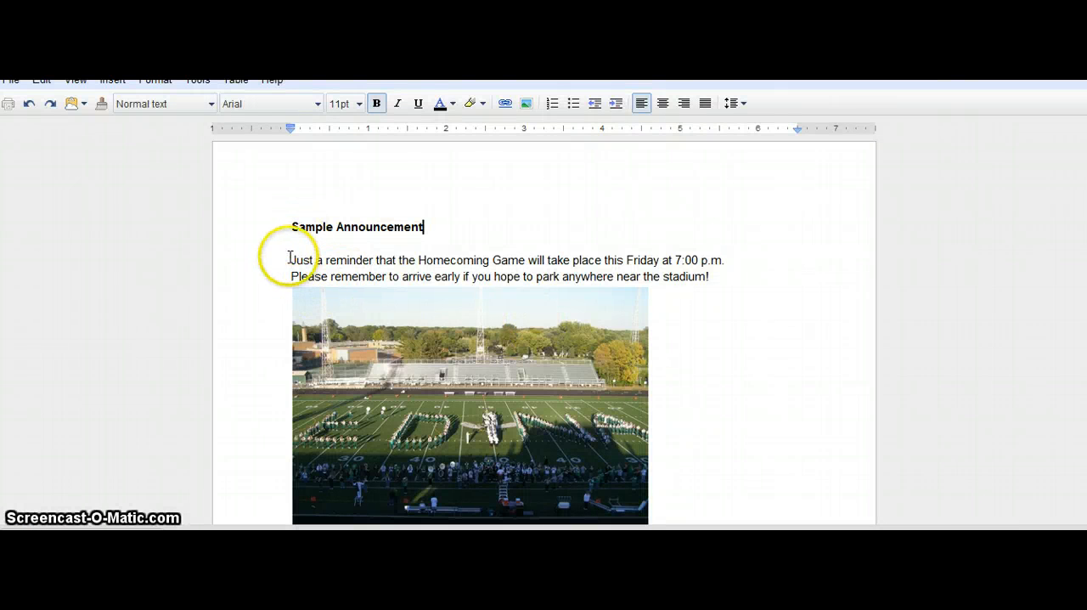
drag(289, 259, 657, 518)
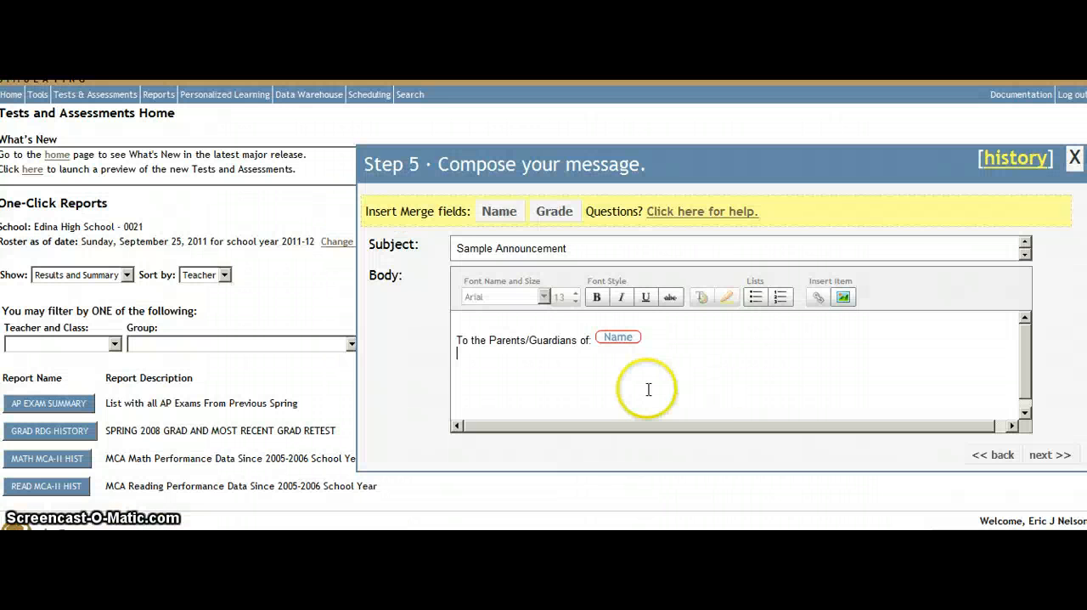
key(ctrl+v)
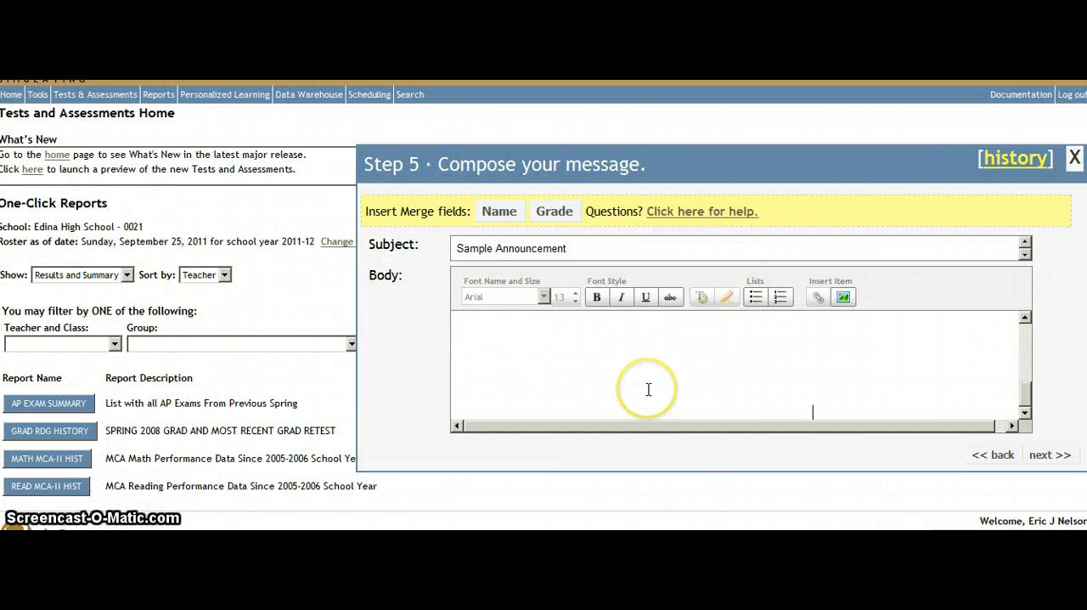
Add the sender's full name on its own line directly before the stadium photo in the message body
click(1025, 341)
drag(1025, 372, 1026, 337)
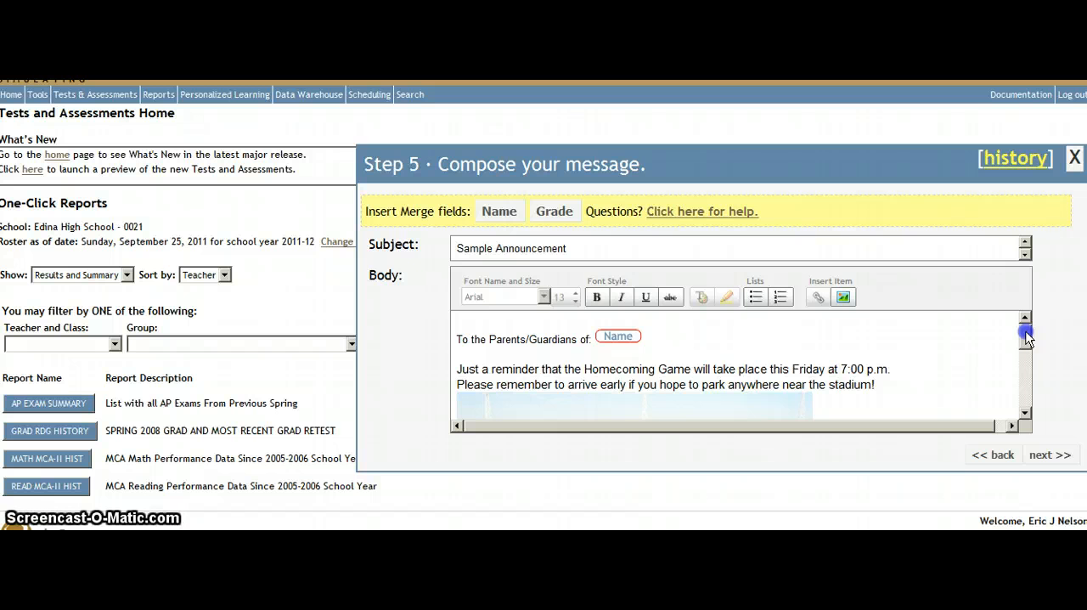
drag(1027, 335, 1024, 411)
click(913, 412)
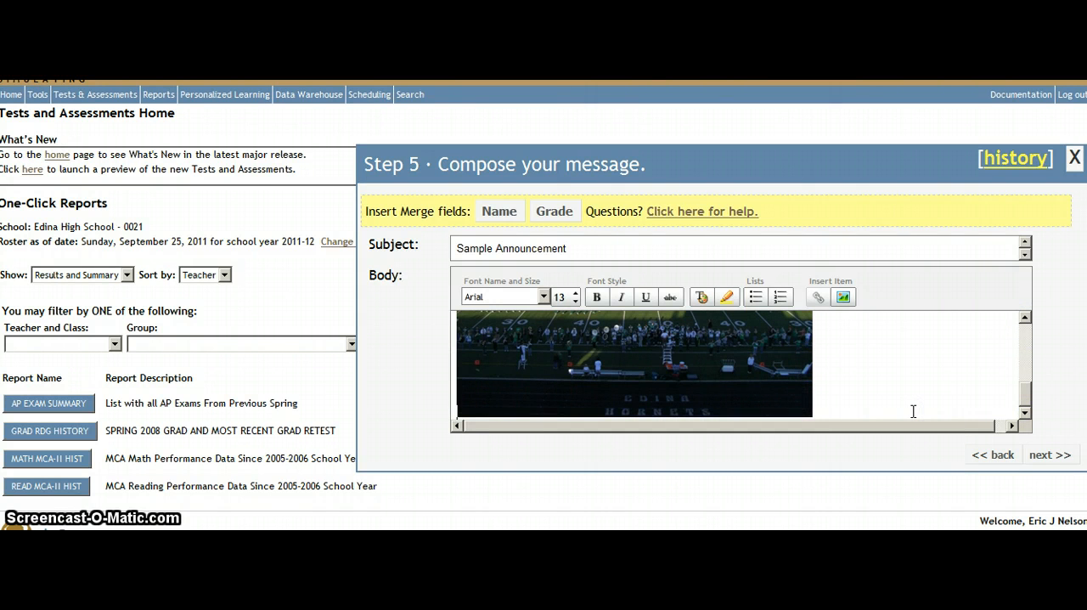
click(901, 398)
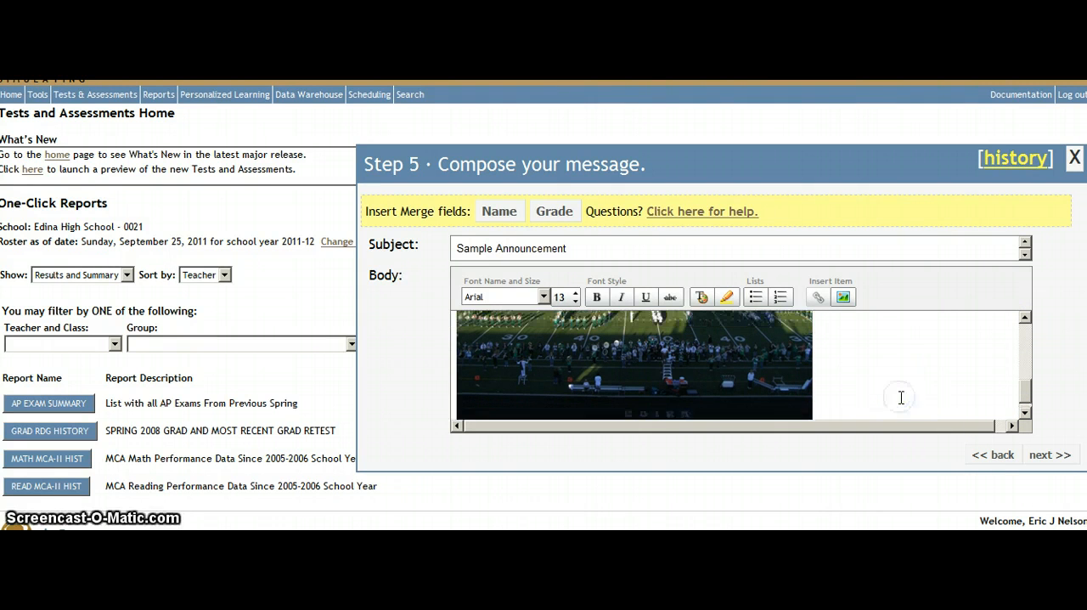
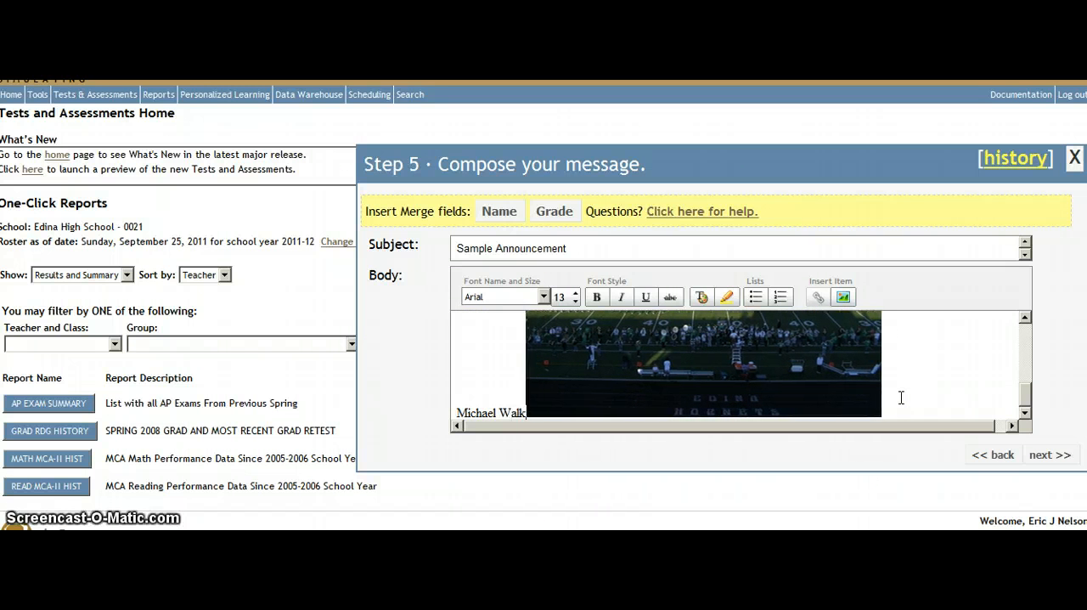
key(Return)
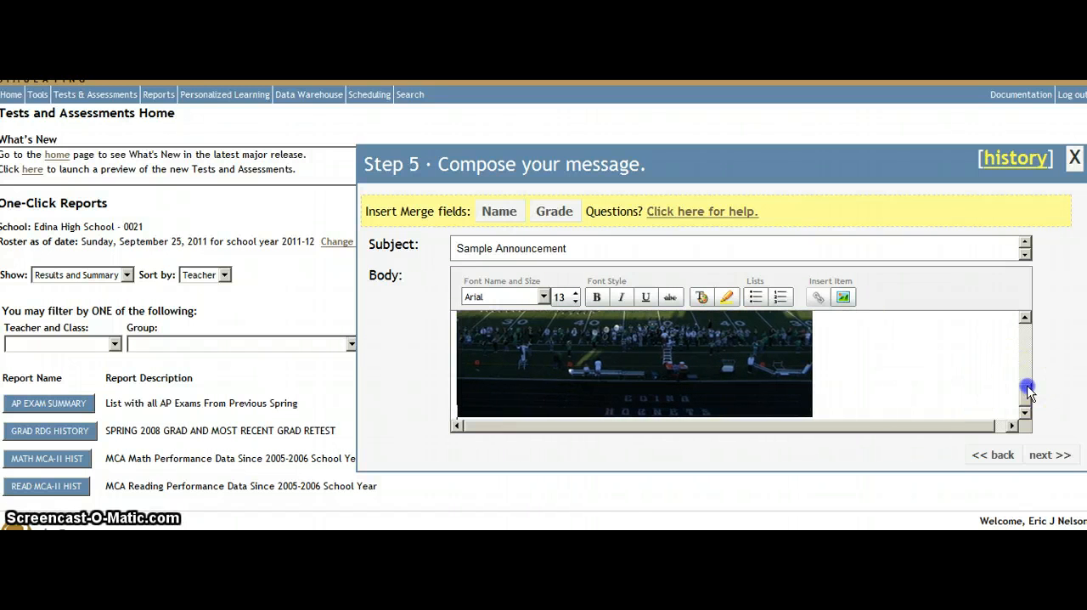
Move the stadium photo above the sender's name, directly under the reminder text
drag(1025, 388, 1022, 341)
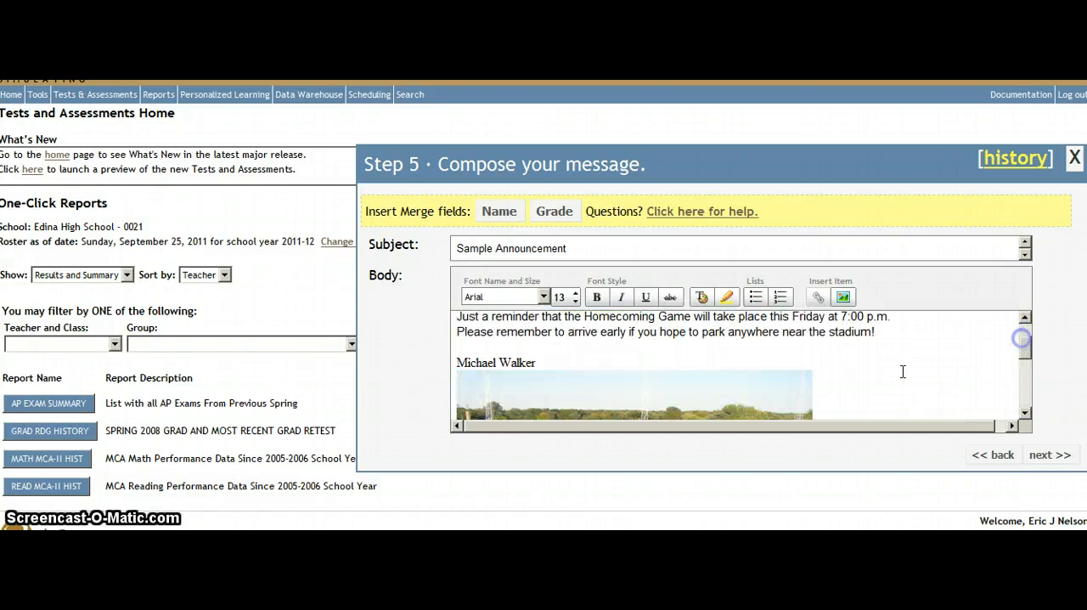
click(587, 367)
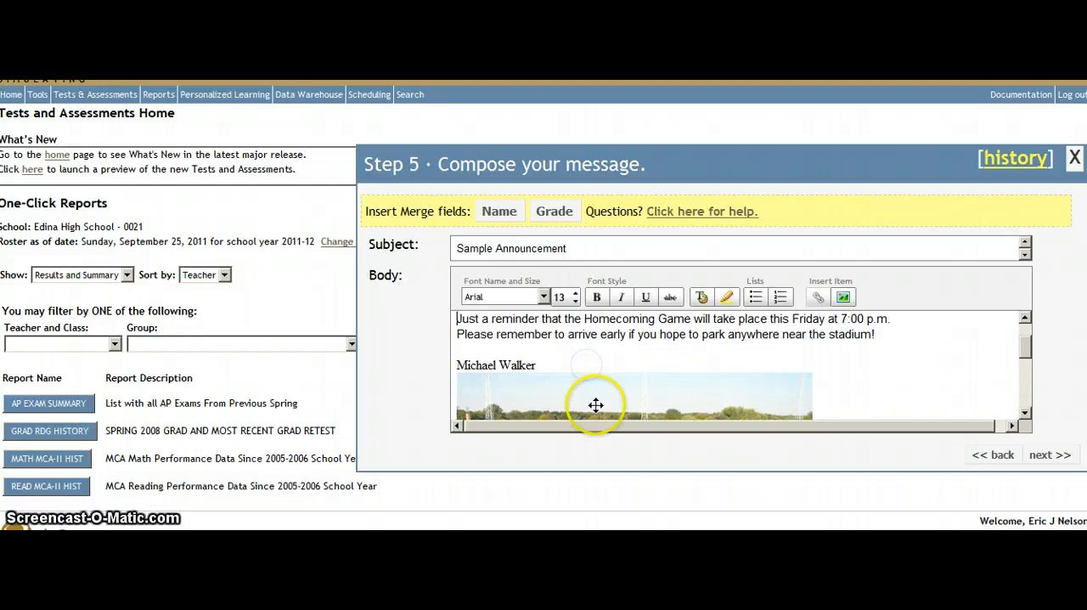
click(591, 380)
drag(591, 380, 578, 344)
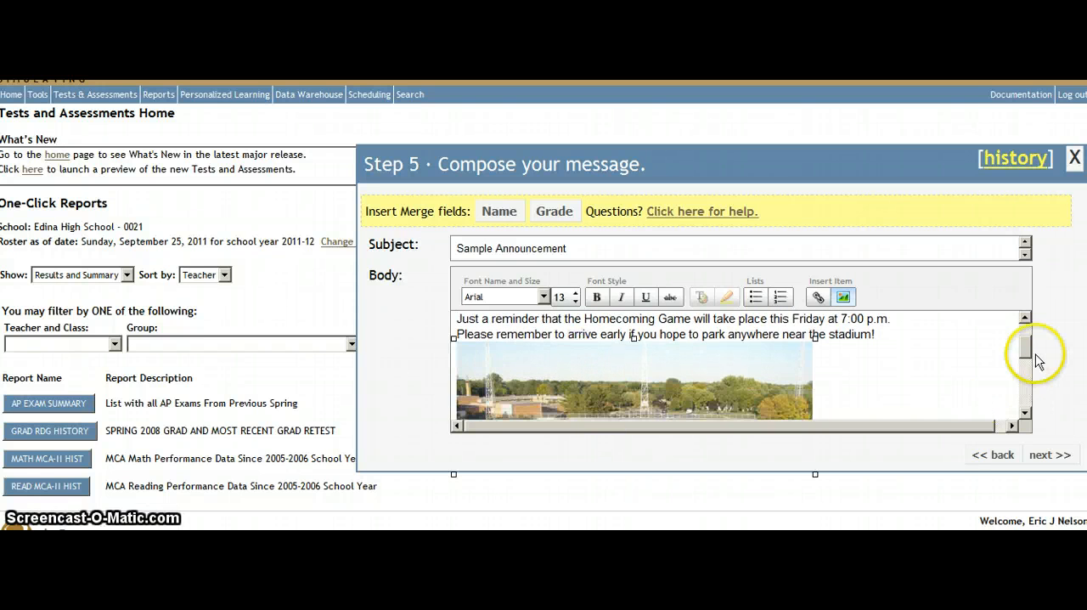
Complete the signature below the sender's name with the lines "Tech Integrationist" and "Edina Public Schools"
drag(1028, 350, 1025, 410)
click(609, 406)
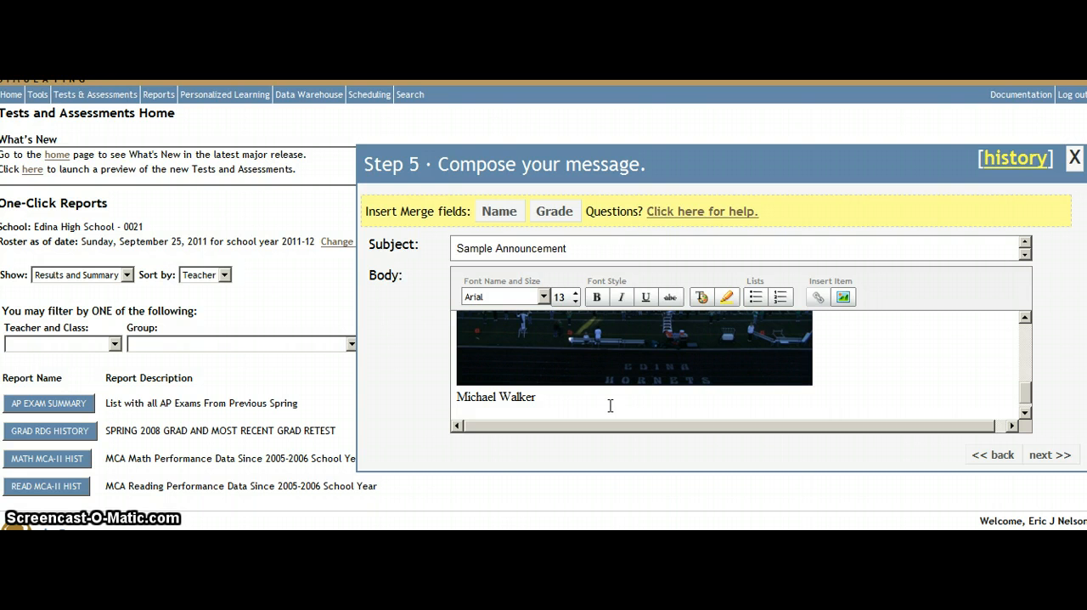
text(Integrationist)
key(Return)
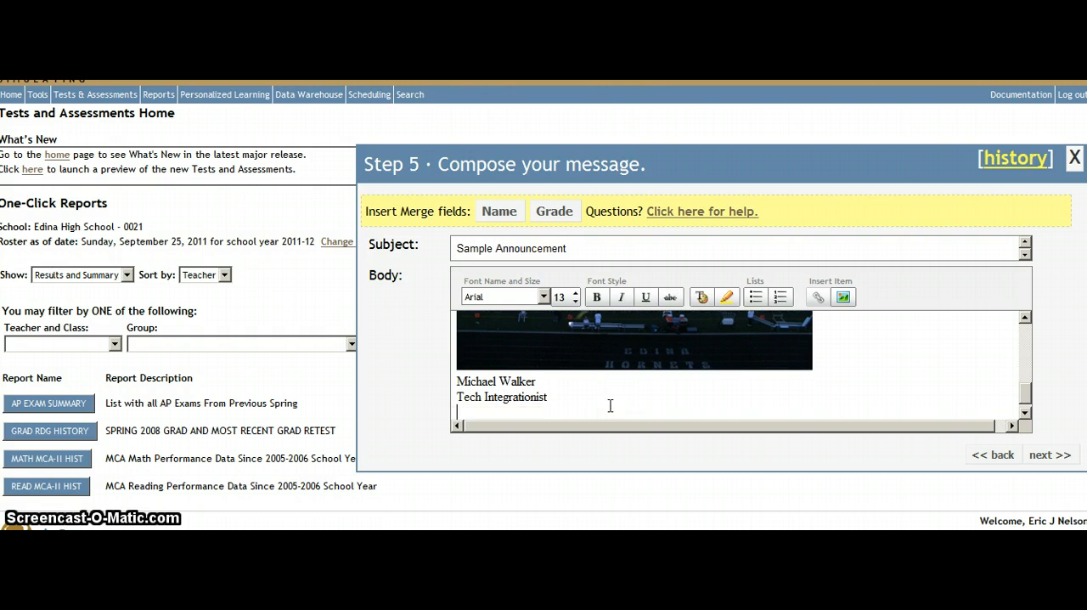
text(Edina Public Schools)
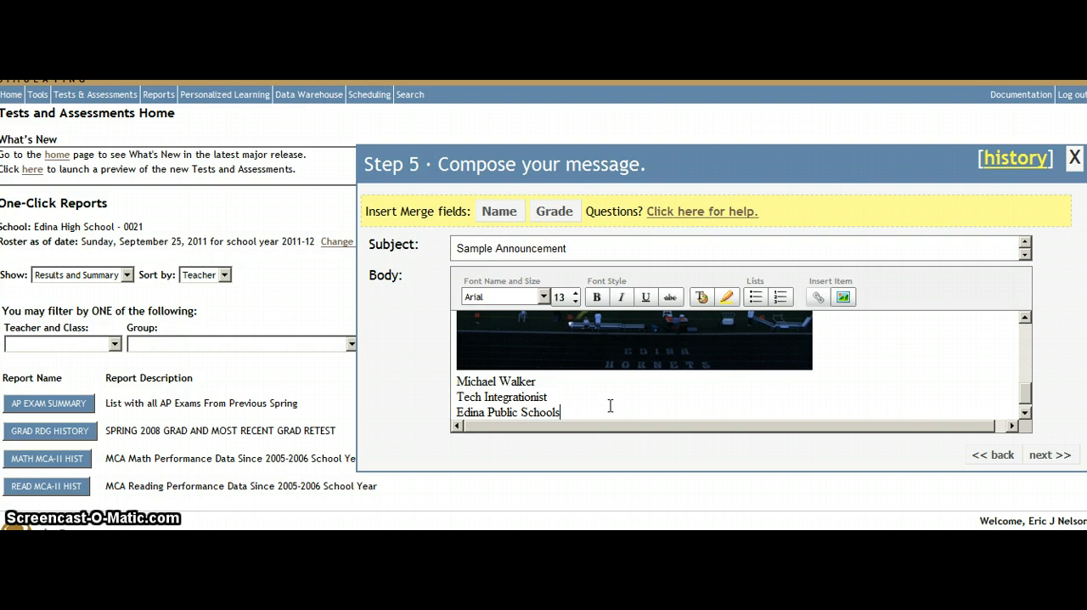
Add a new line under the stadium parking reminder reading "If you need to respond to this message, please e-mail me at:"
click(1025, 393)
drag(1026, 393, 1020, 340)
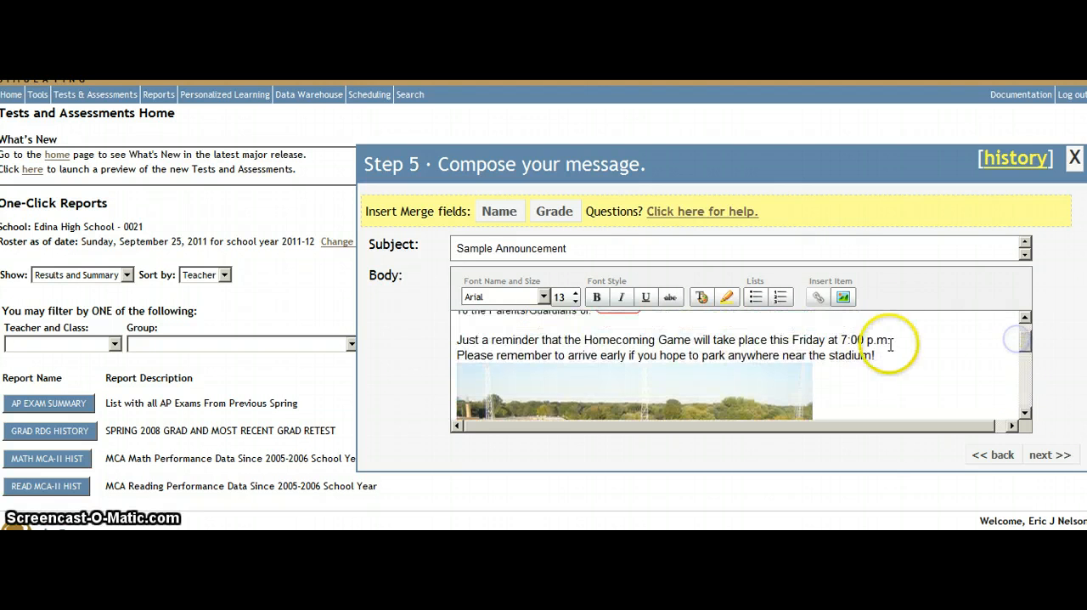
scroll(891, 343, down, 5)
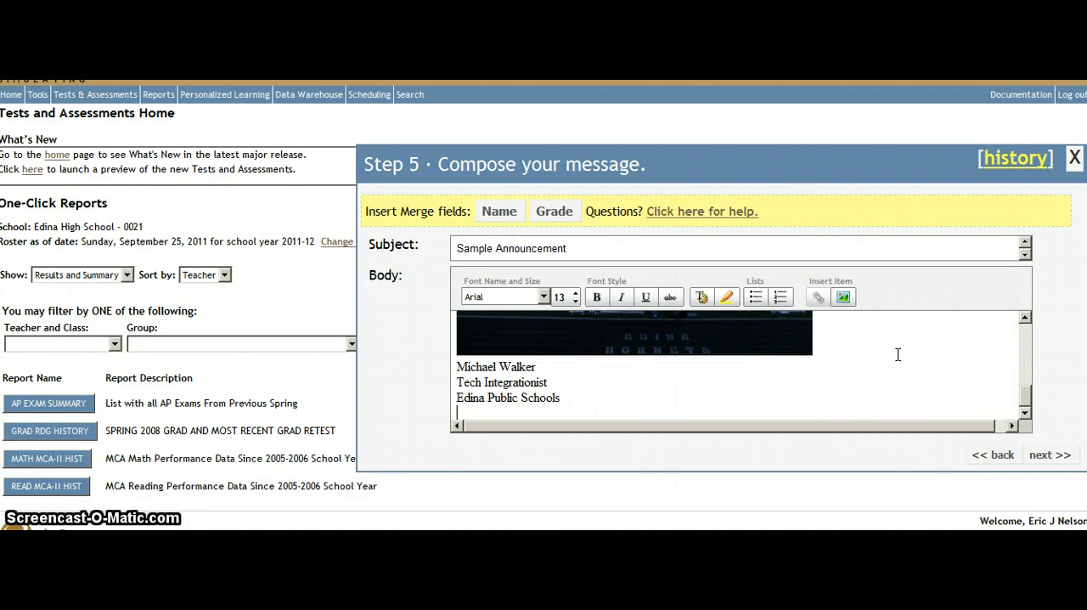
drag(1027, 401, 1024, 325)
click(872, 384)
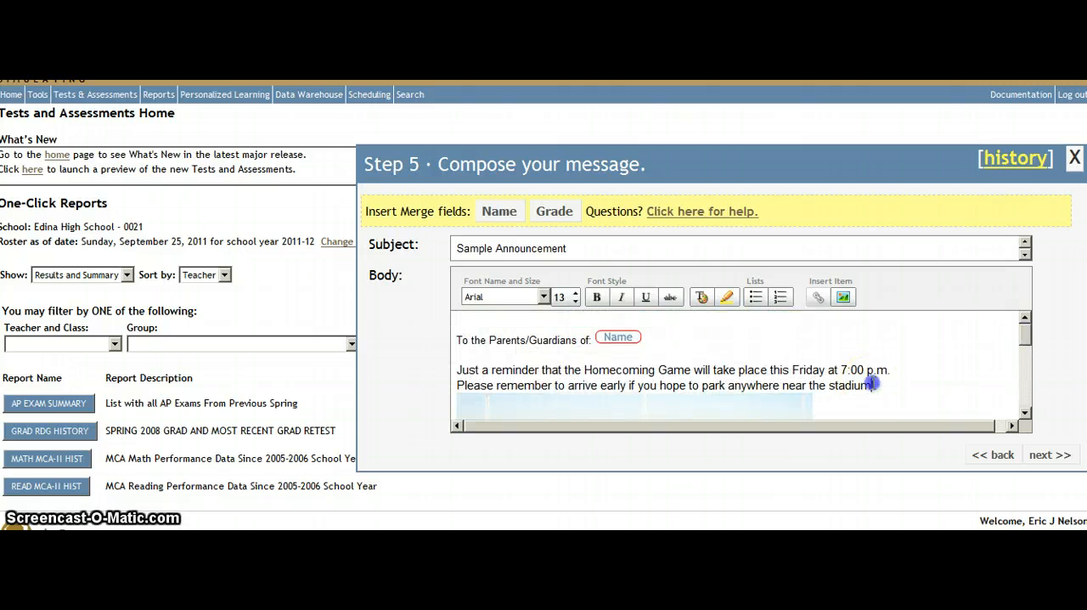
key(Return)
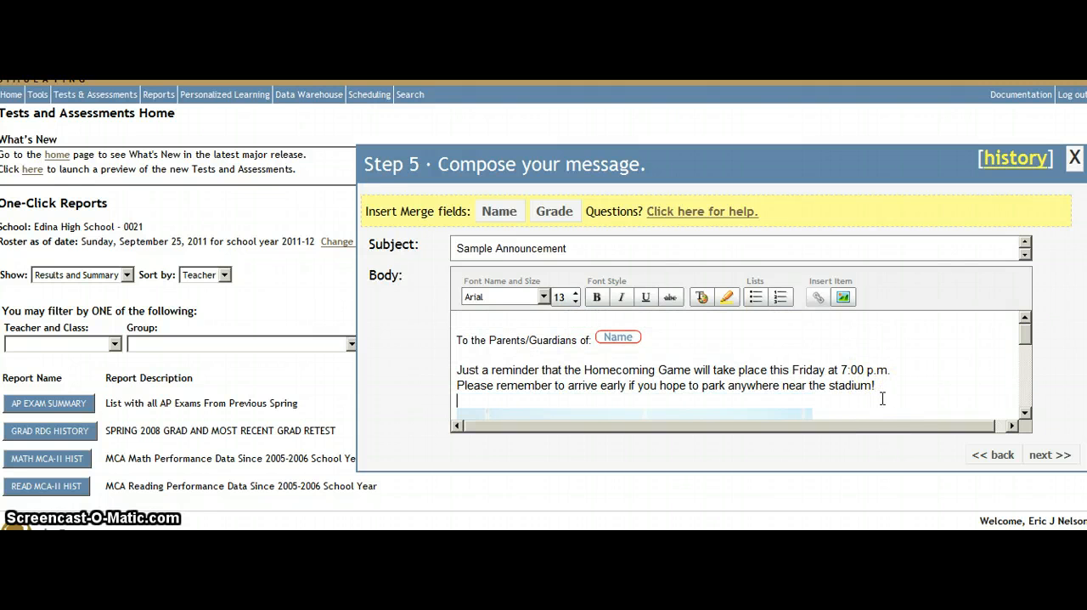
text(If you)
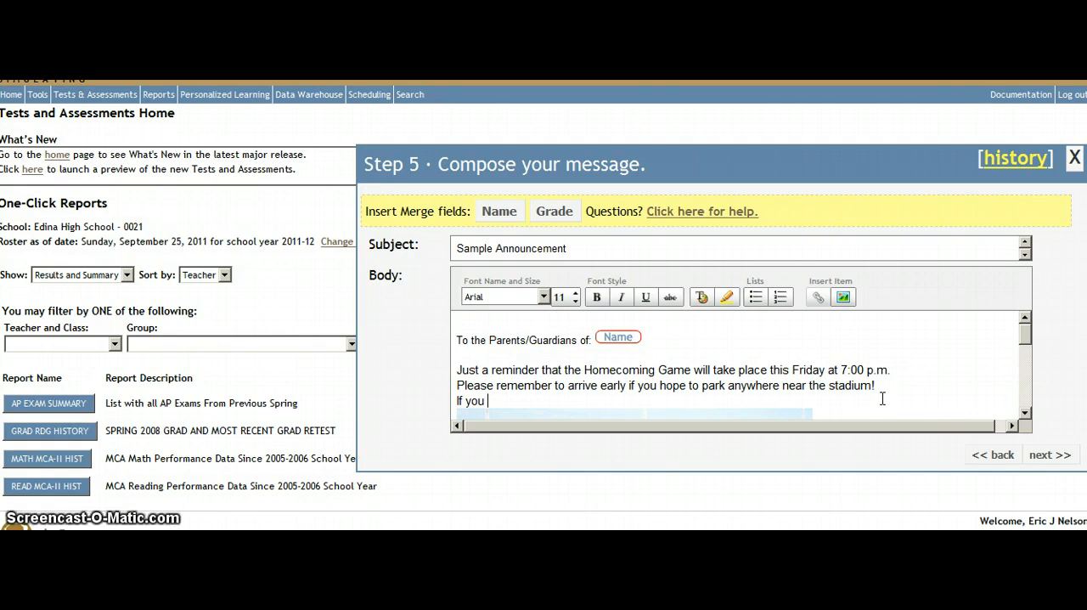
text( need to res)
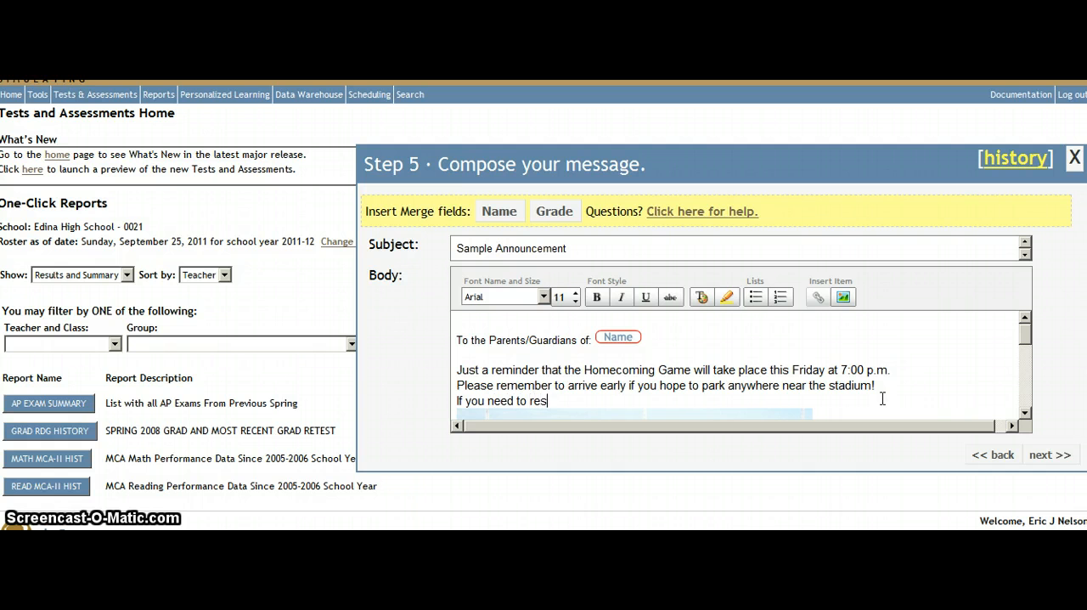
text(pond to this message, )
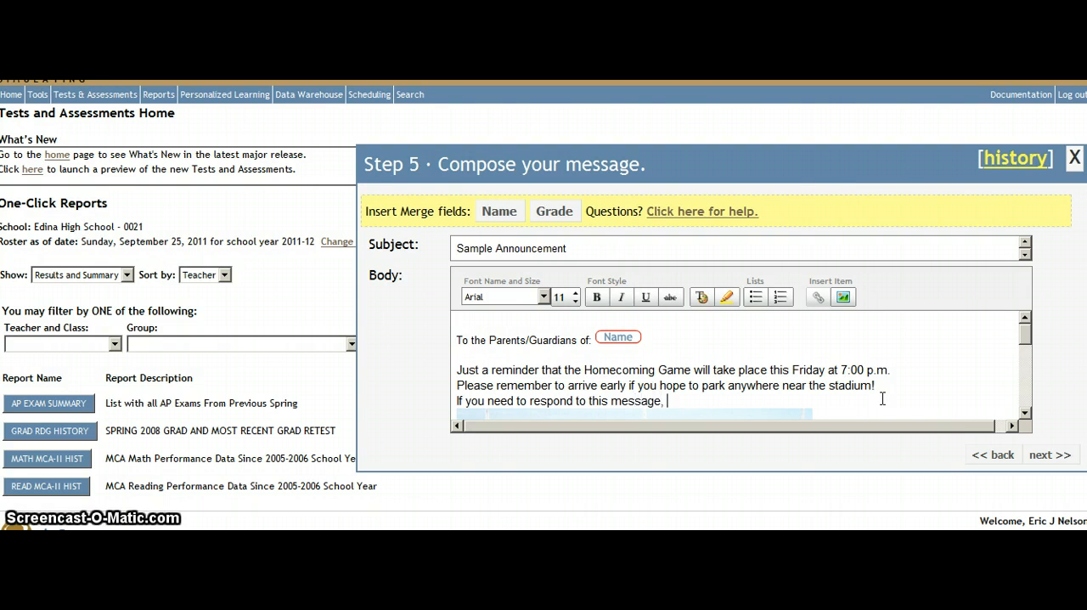
text(please e)
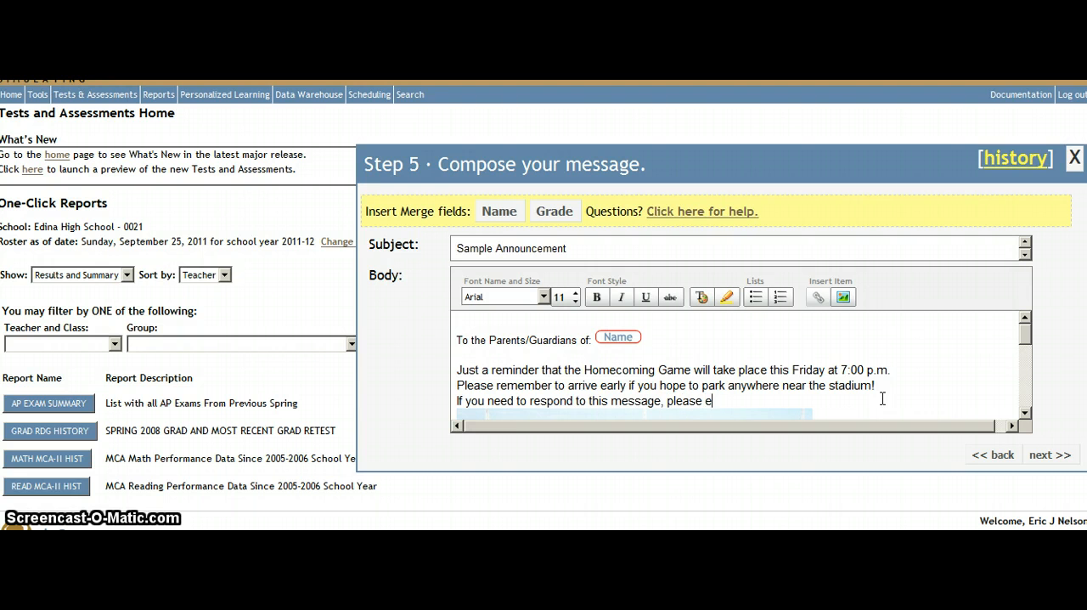
text(-mail me a)
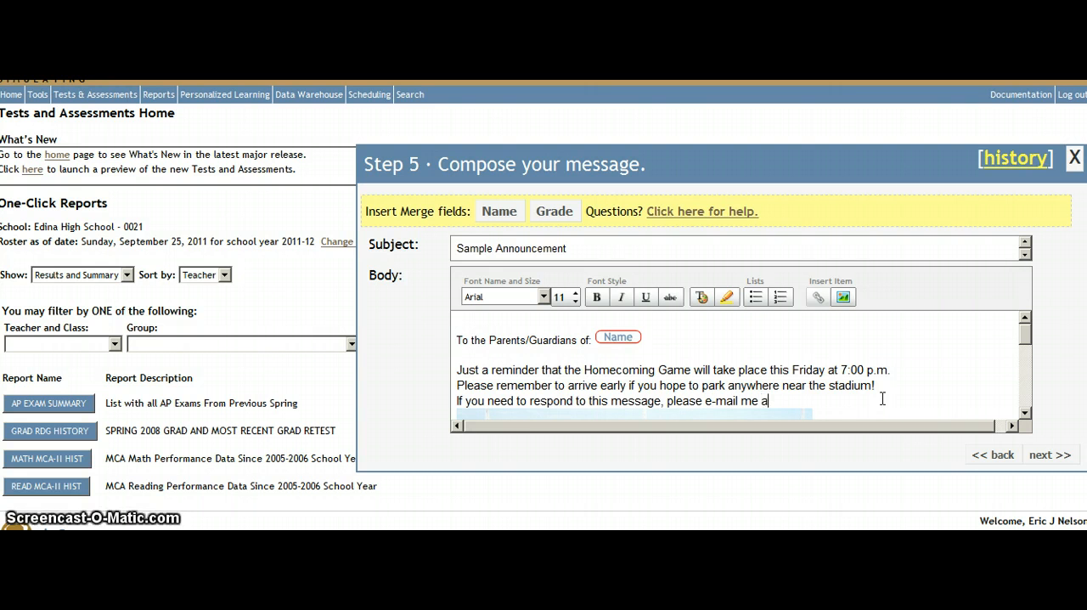
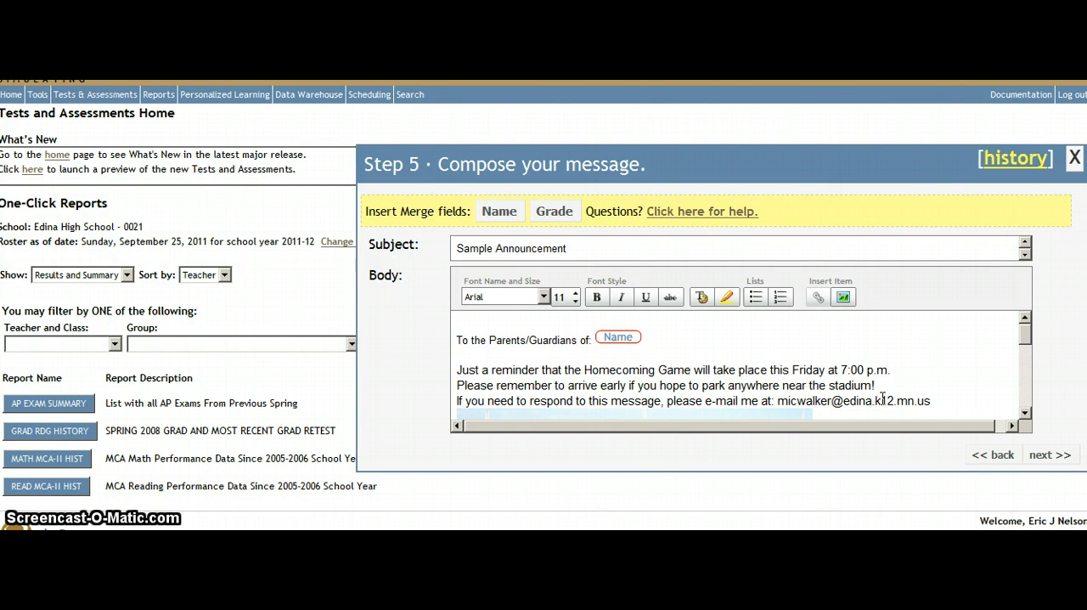
Complete the reply line with the sender's e-mail address and add a line break before the stadium photo
key(Return)
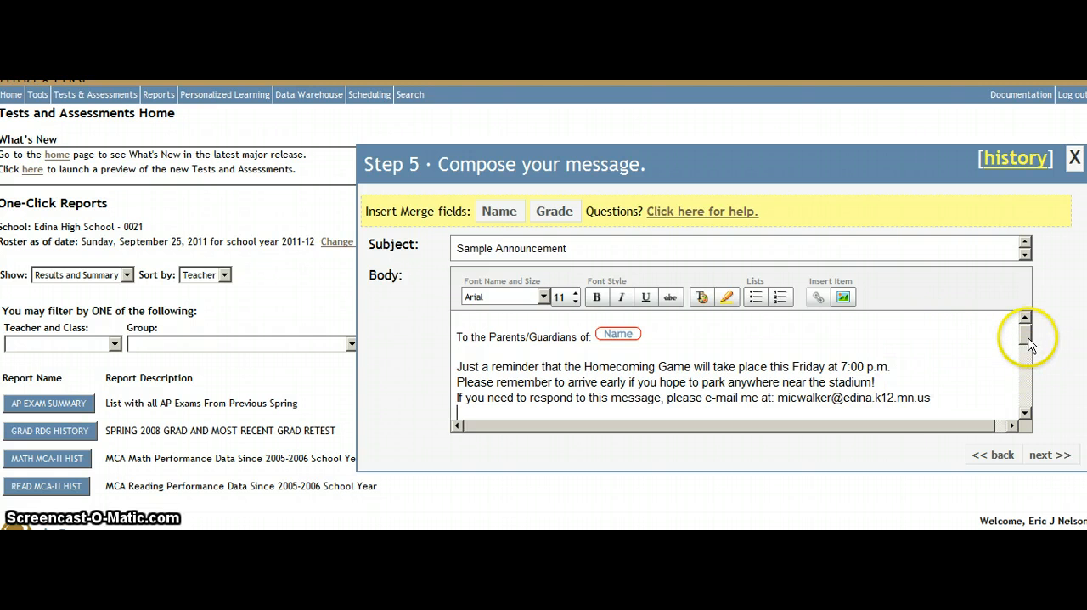
Make the whole reply-contact line in the message body bold and check the message down to the signature
drag(943, 399, 447, 405)
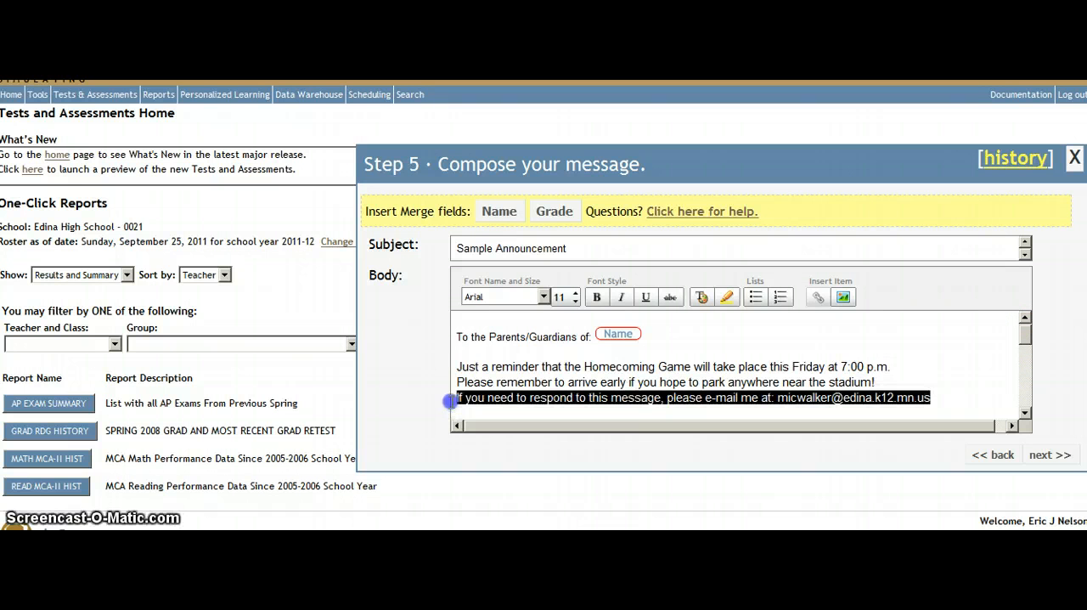
click(597, 299)
click(822, 323)
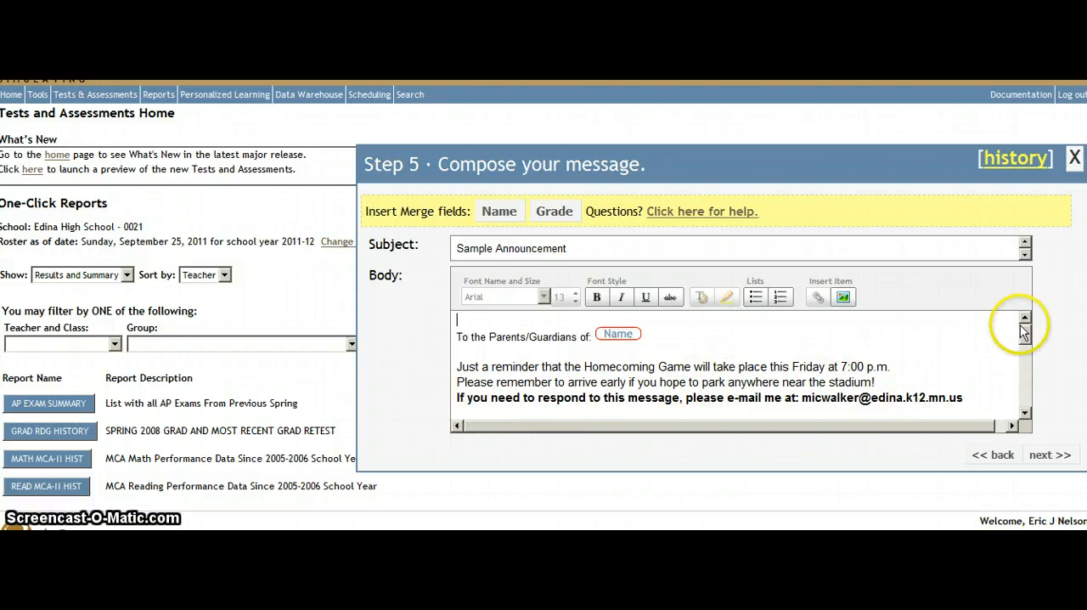
drag(1025, 338, 1024, 406)
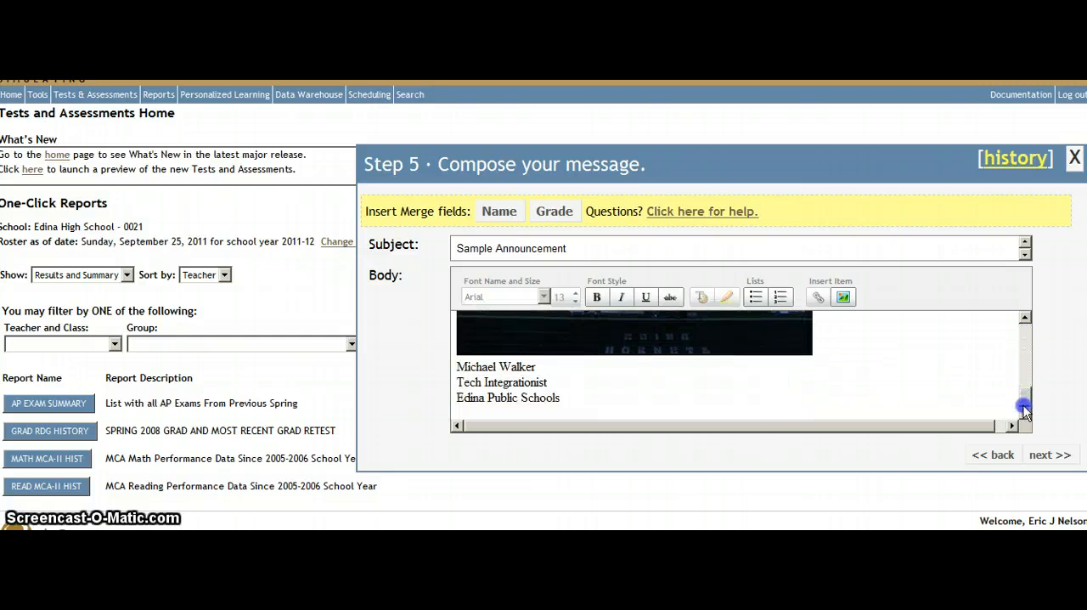